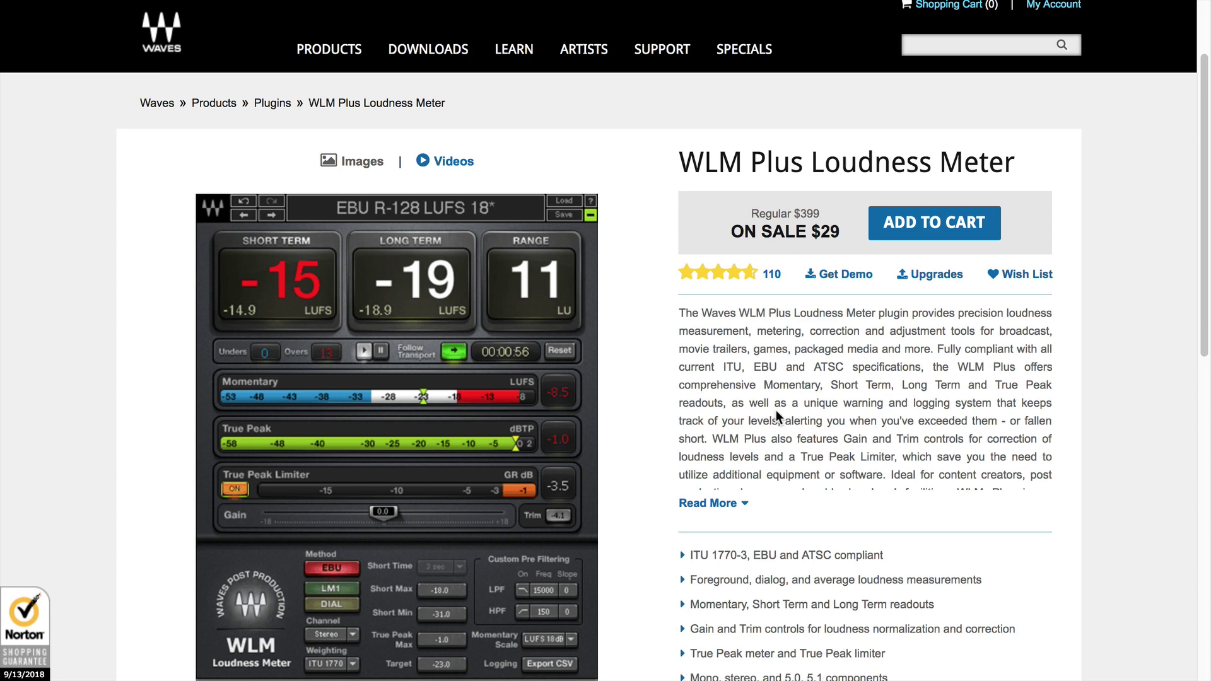
Open WLM Plus's Tech Specs, then Supported Hosts, and scroll through the host applications list
scroll(775, 409, down, 10)
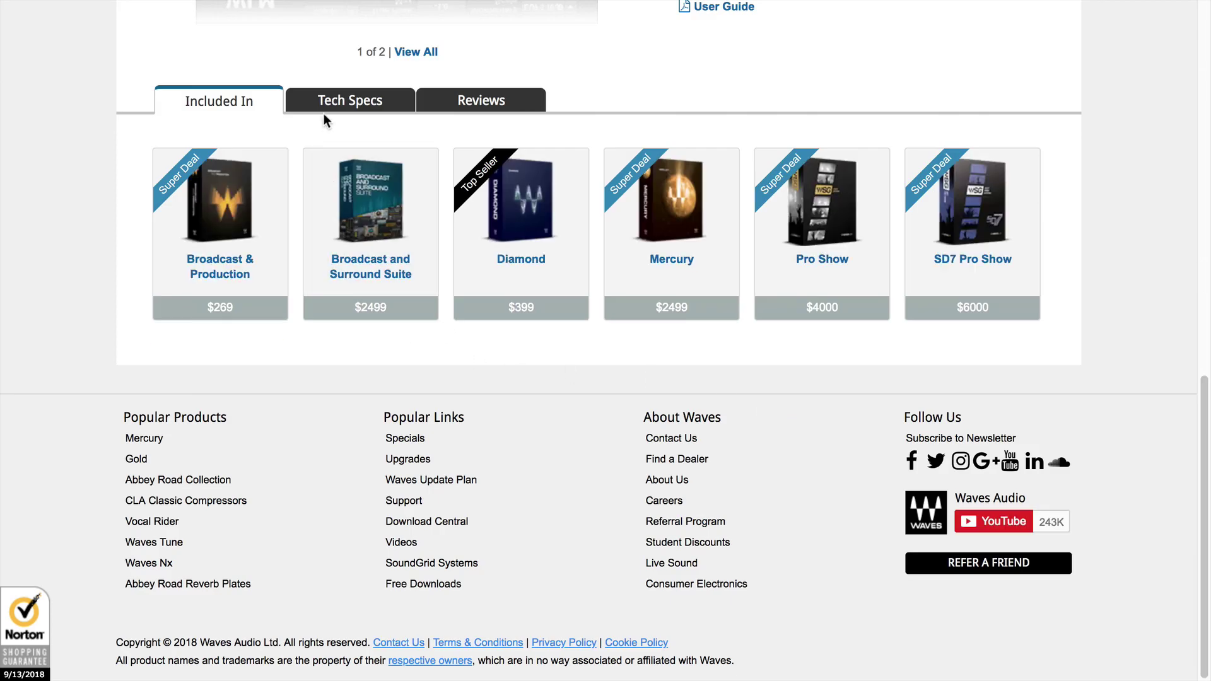
click(323, 104)
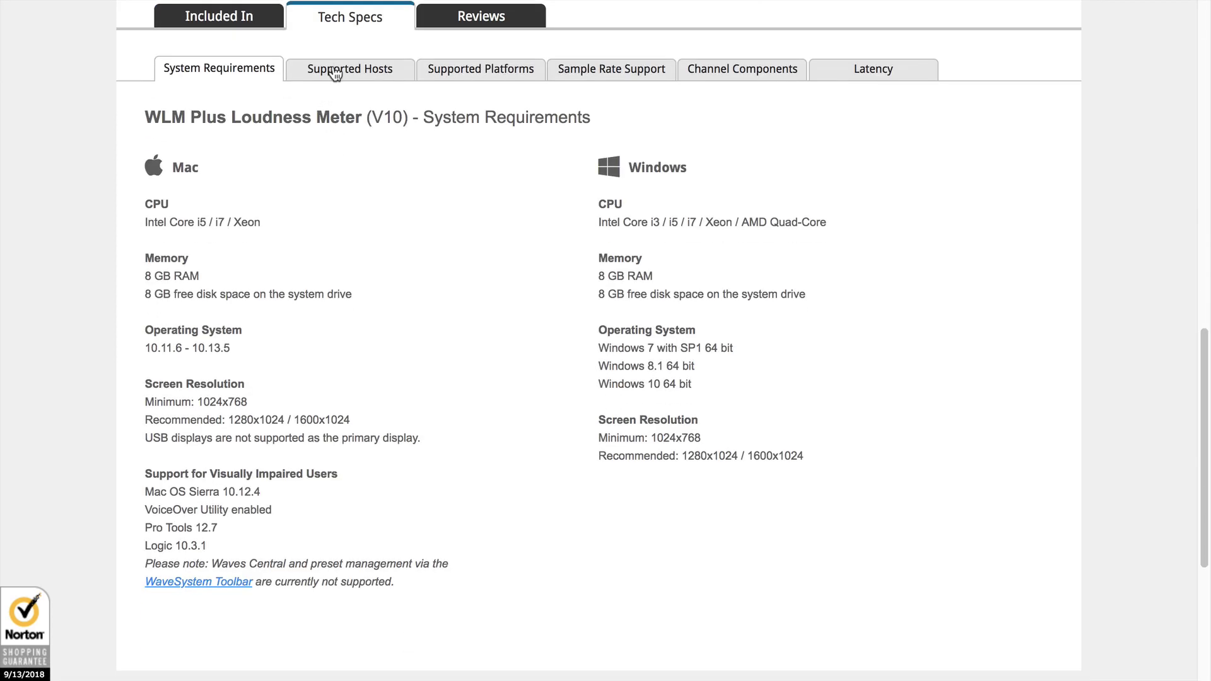
click(333, 71)
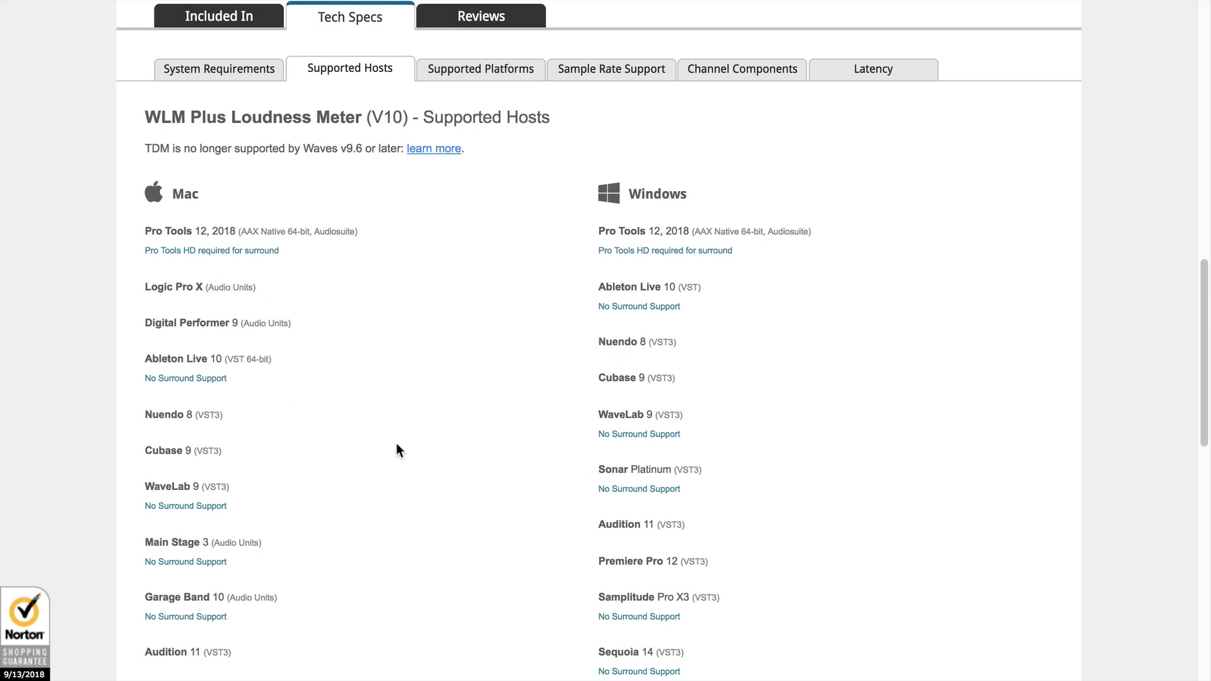
scroll(345, 429, down, 4)
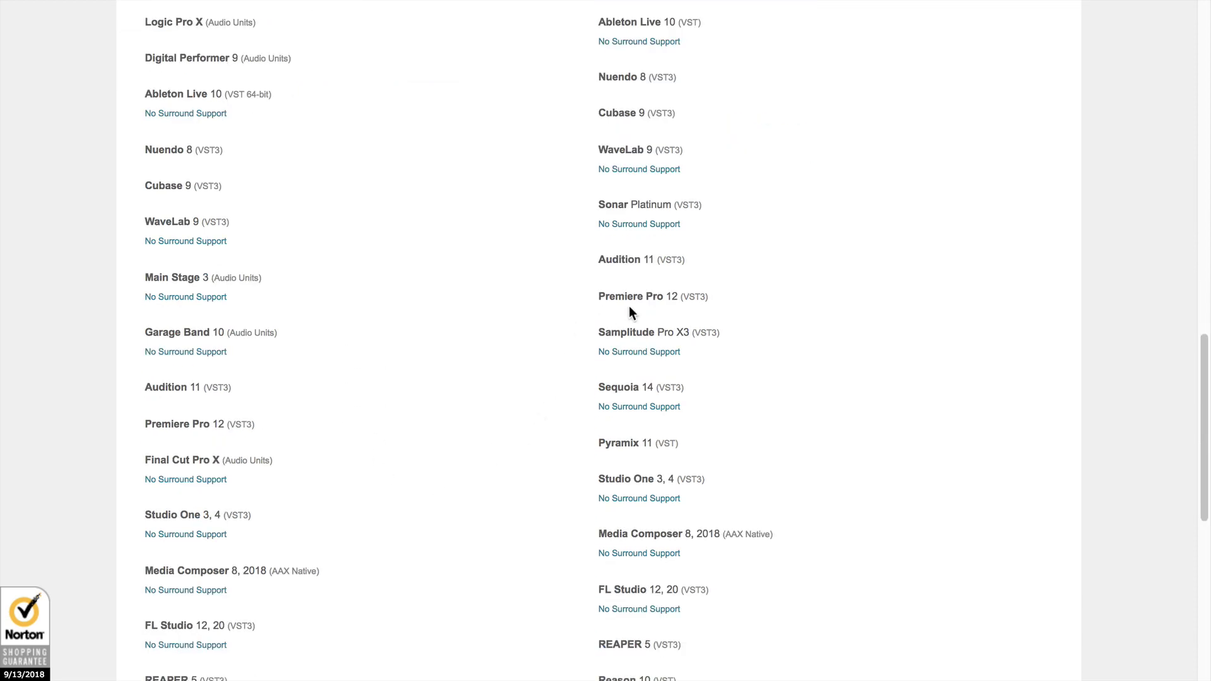
scroll(500, 370, down, 5)
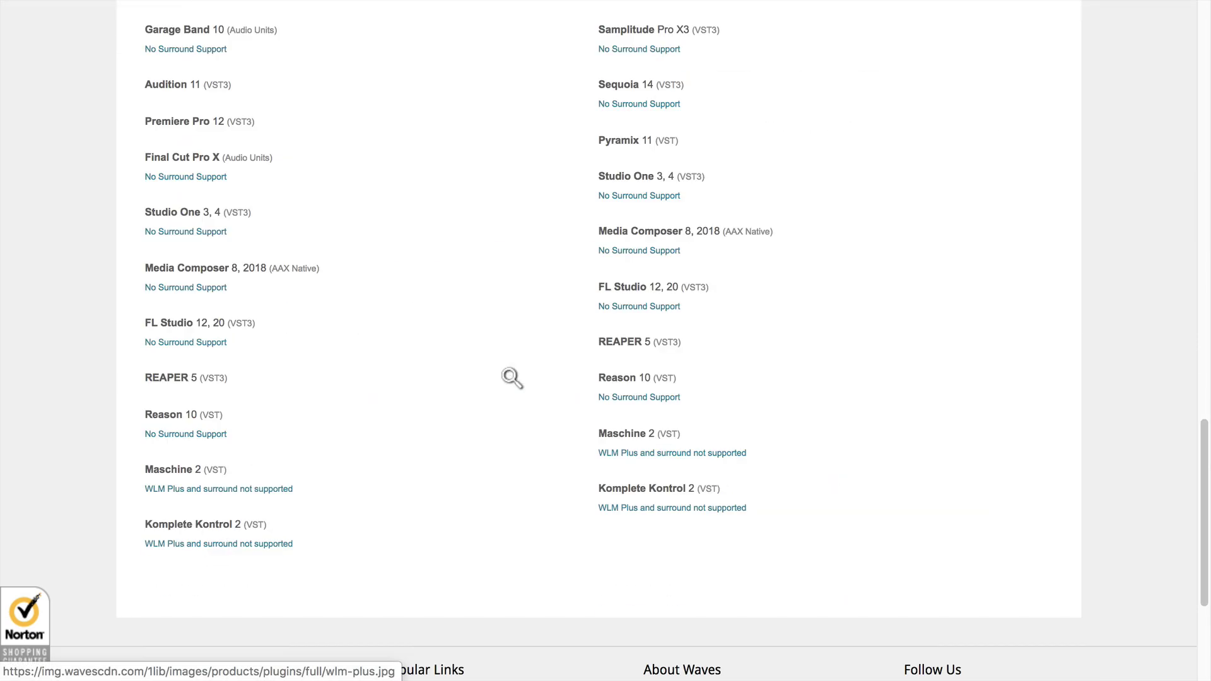
scroll(492, 372, up, 3)
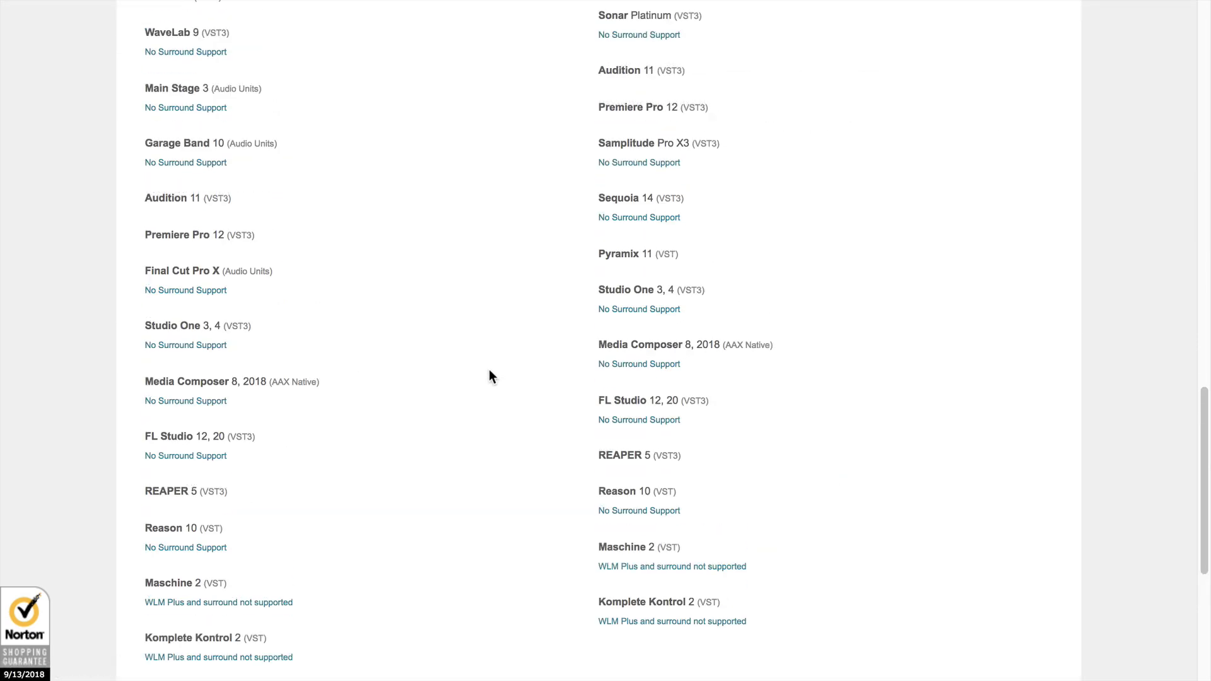
scroll(490, 377, up, 5)
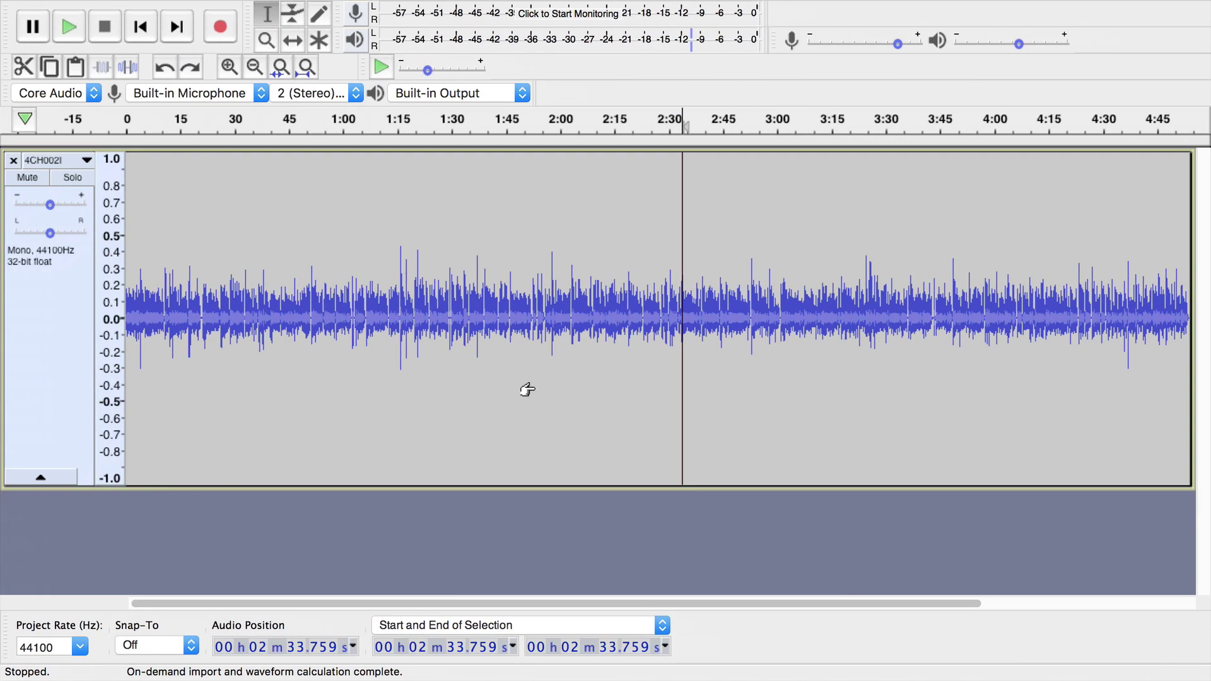
Select the whole podcast track and scroll the Effect menu down to the WLM plugins
click(452, 320)
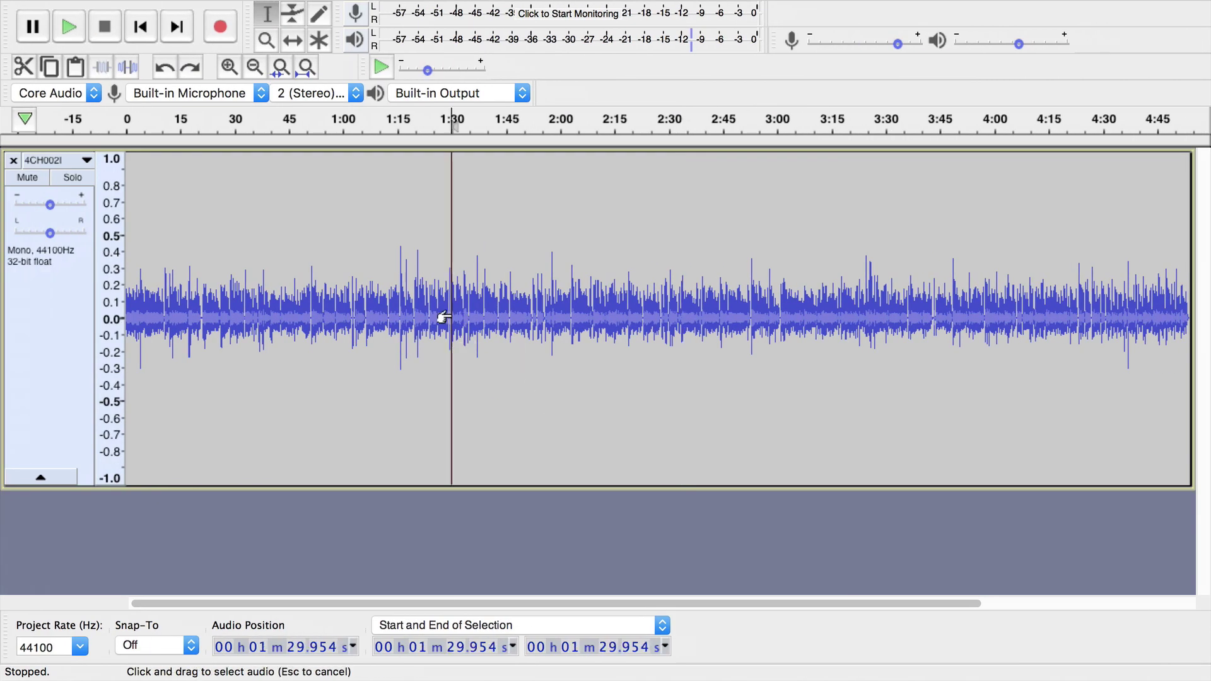
double_click(467, 329)
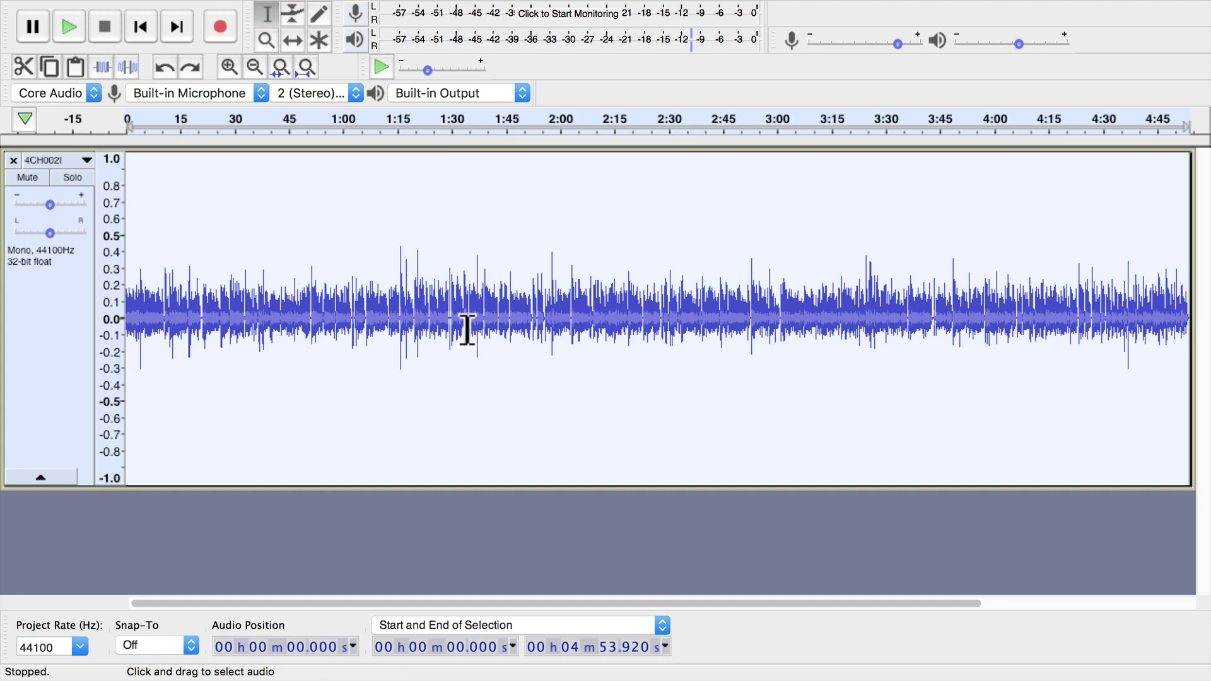
mouse_move(502, 41)
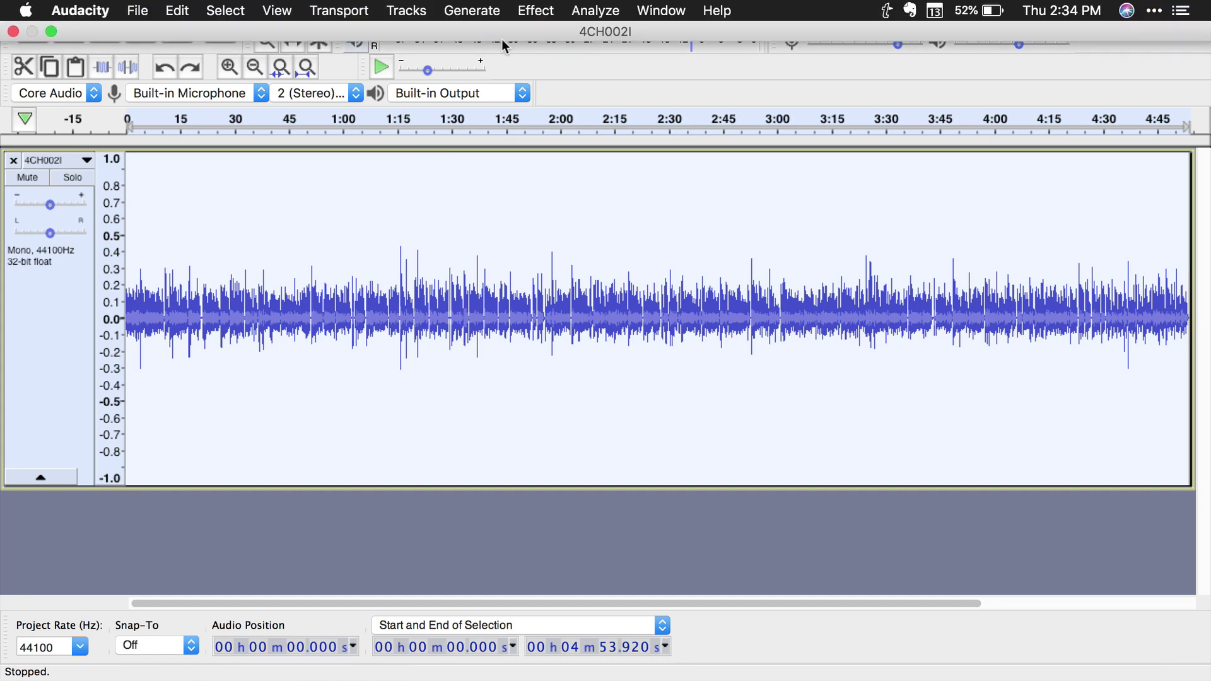
click(543, 11)
scroll(624, 359, down, 6)
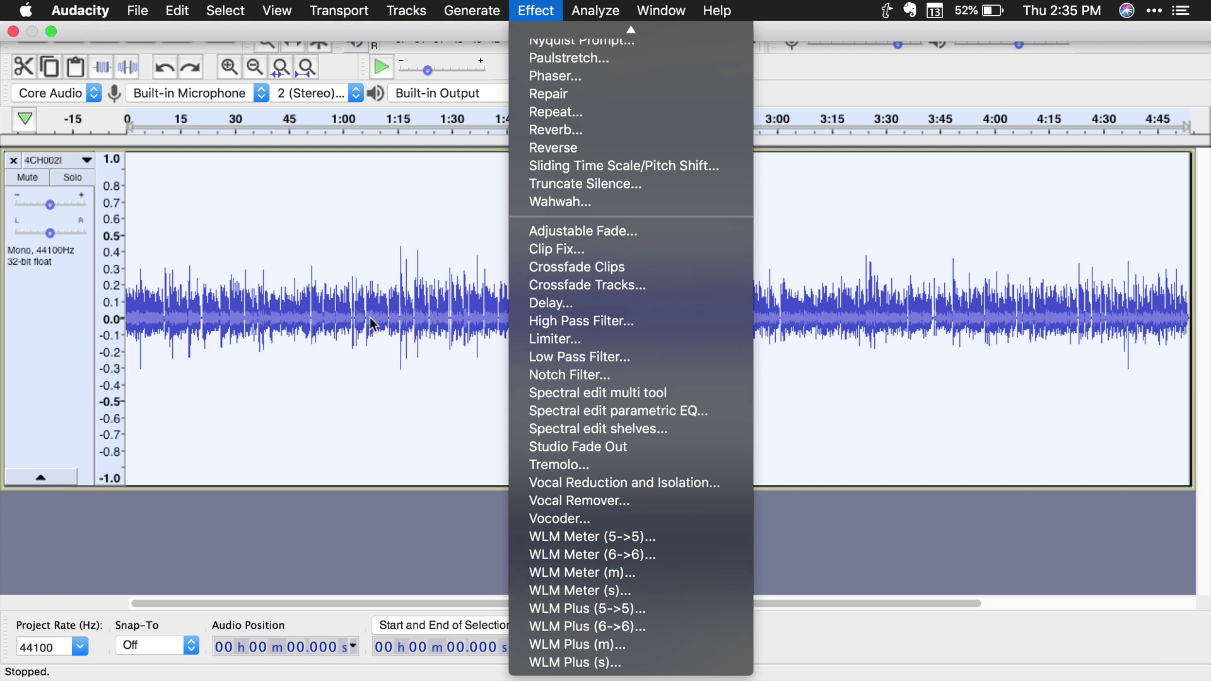
Reset and apply the mono WLM Meter (m) on the track, then preview it with sound muted
click(648, 572)
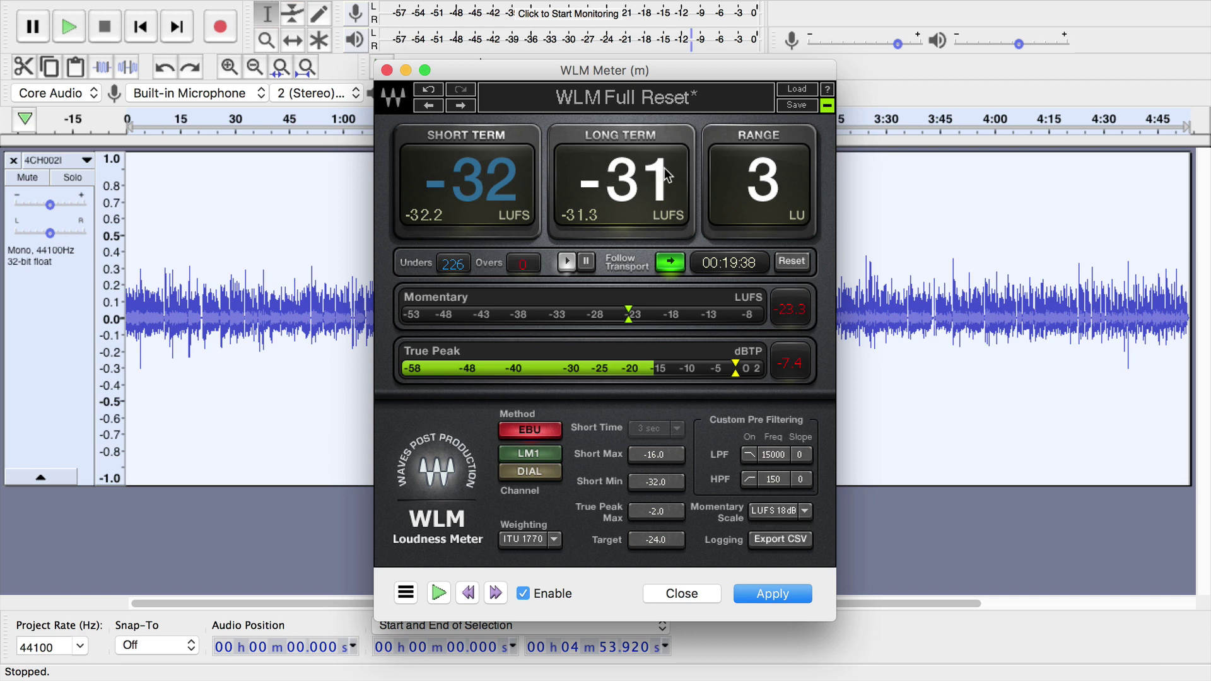
click(807, 262)
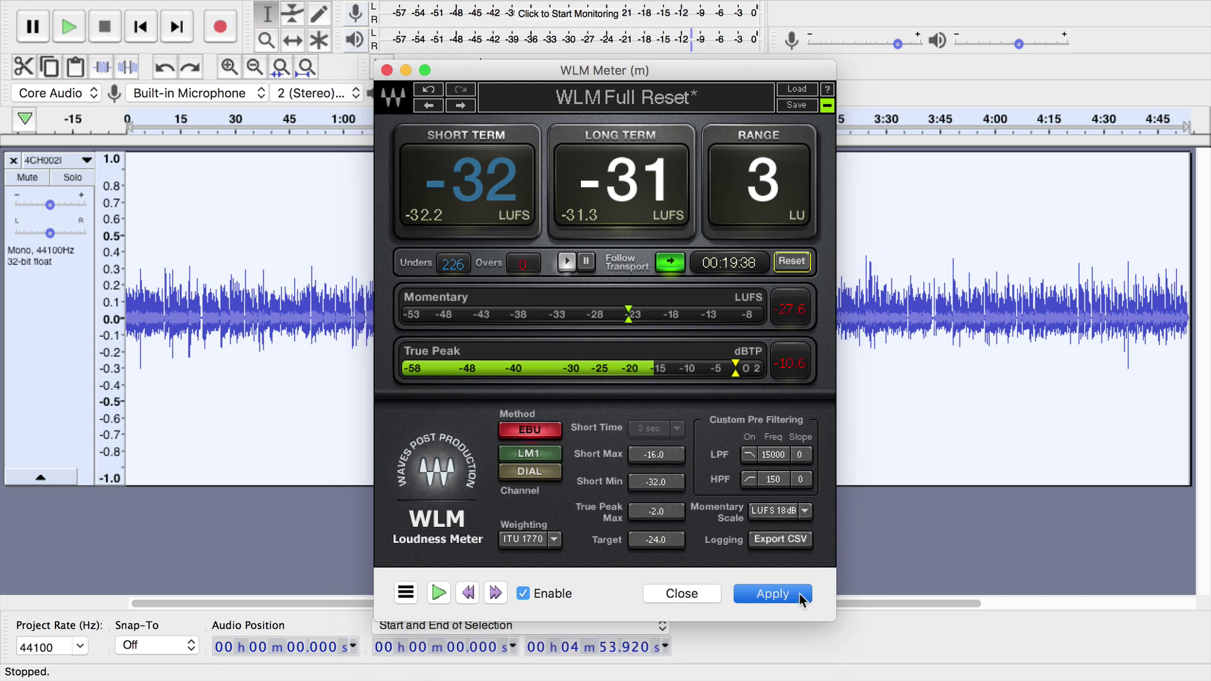
click(802, 600)
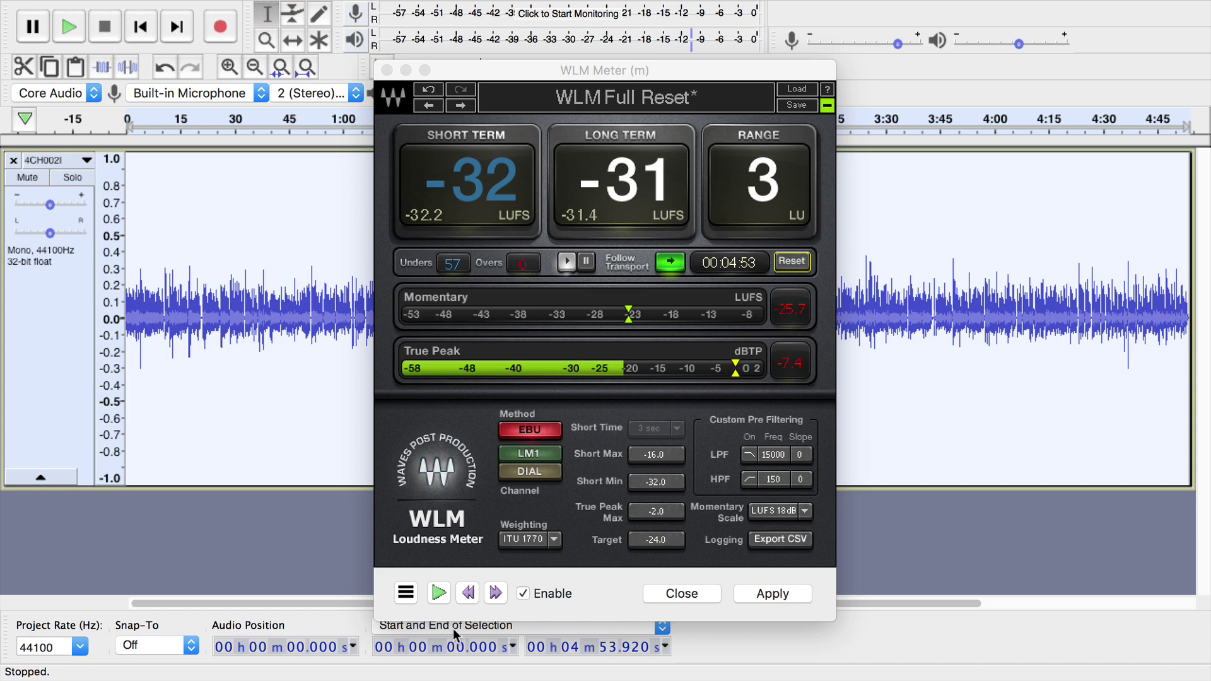
click(438, 593)
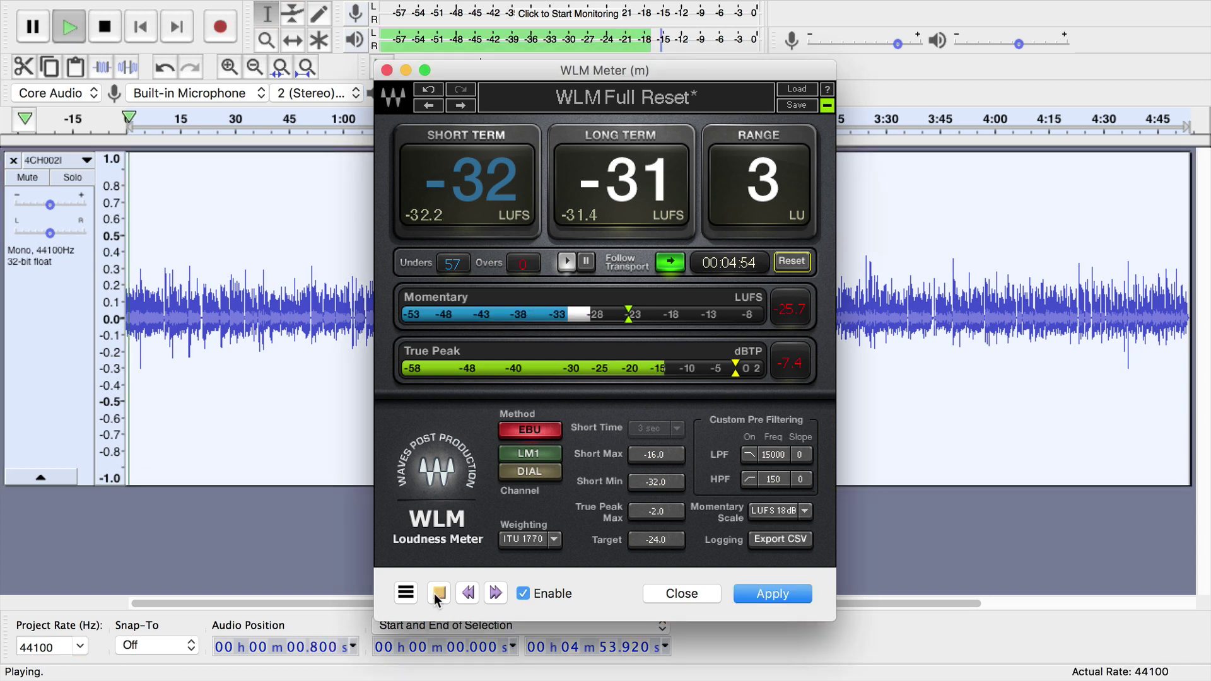
key(XF86AudioMute)
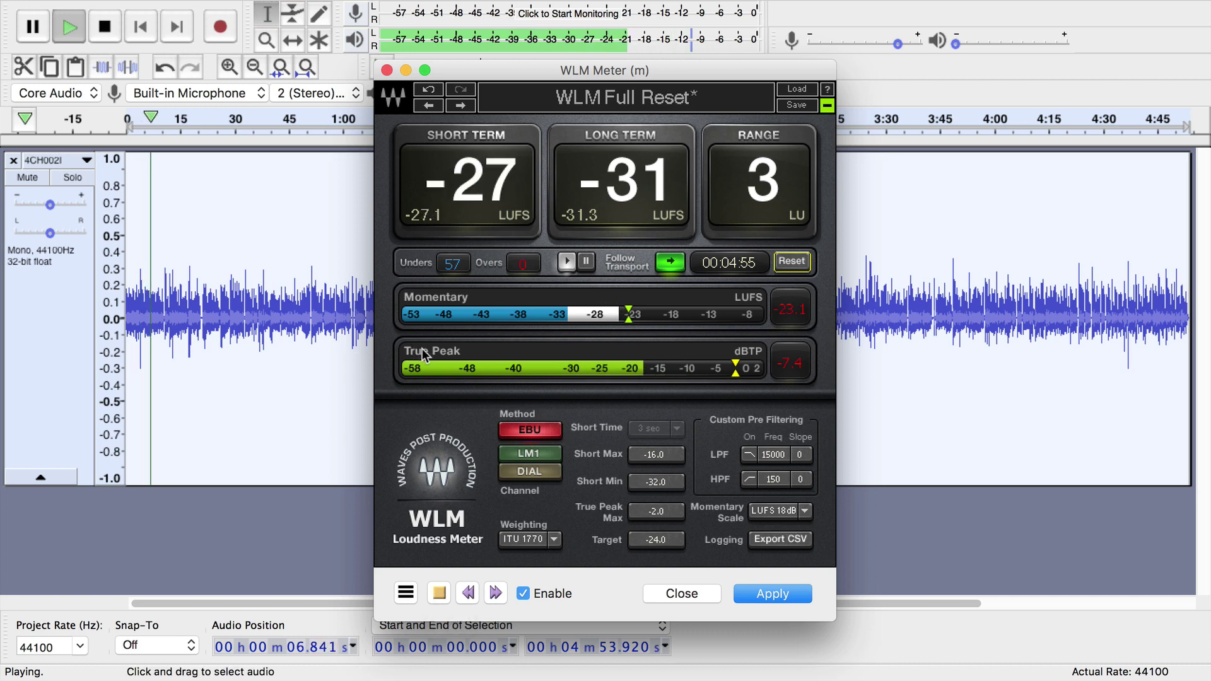
Stop the preview, test the meter on 35.3–51.3 s, then measure the whole track at -31.3 LUFS
click(439, 593)
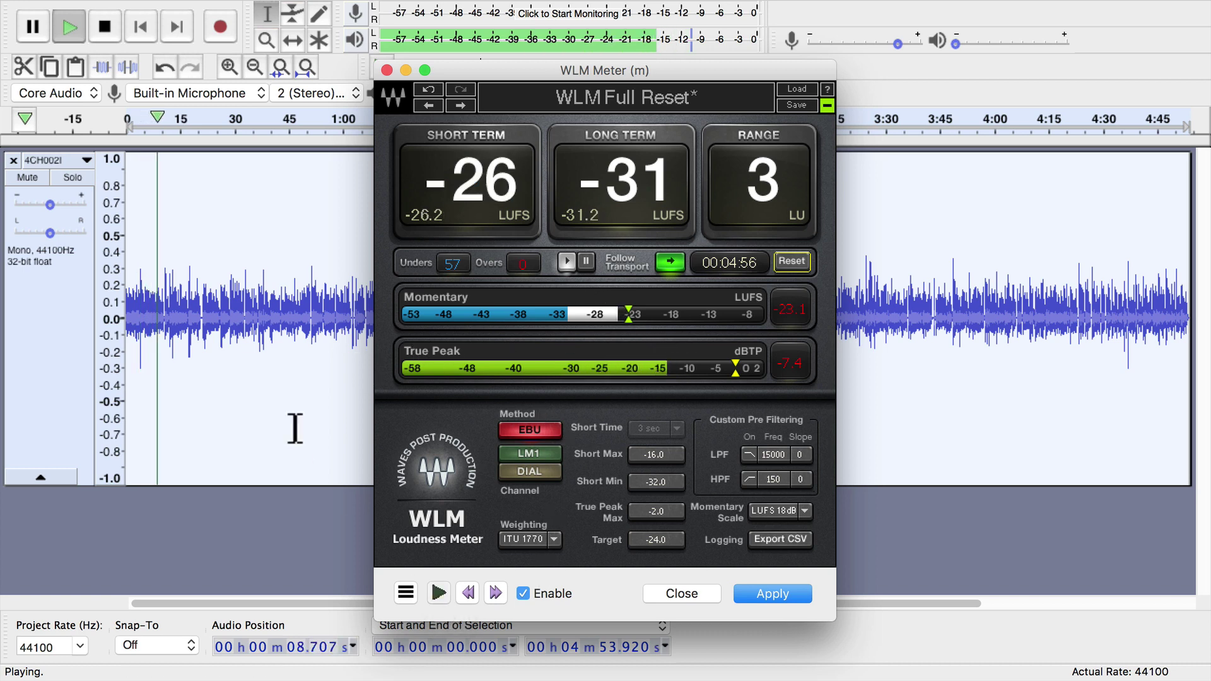
drag(254, 348, 312, 351)
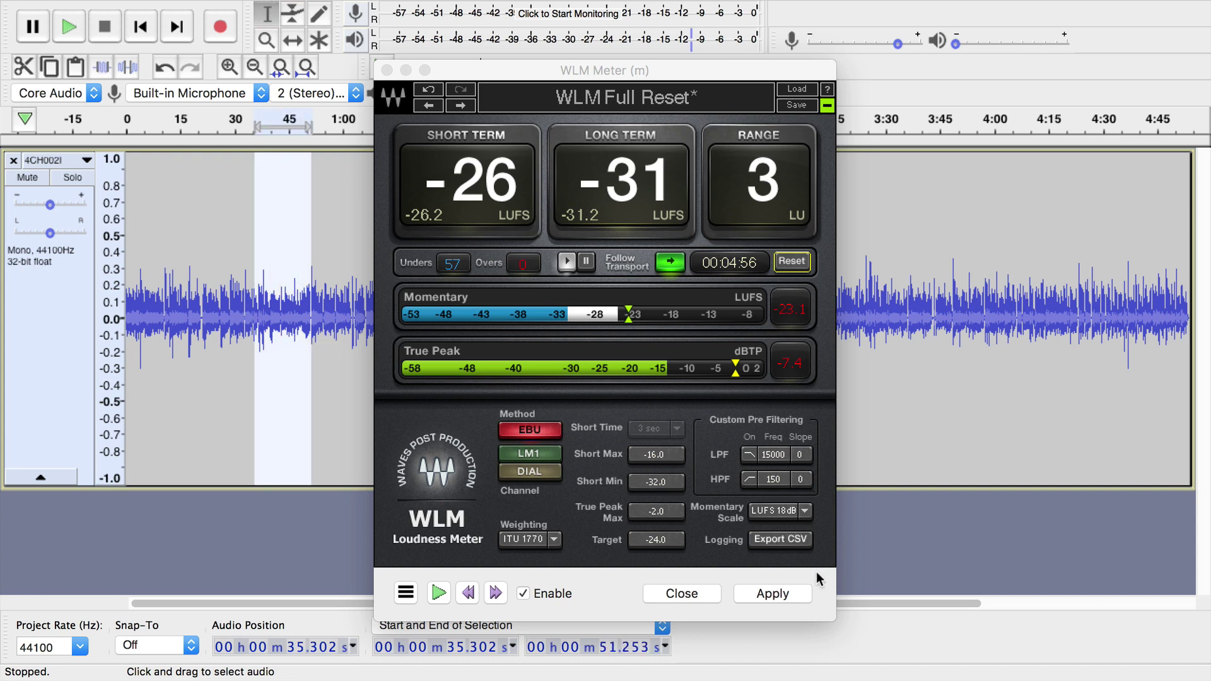
click(804, 596)
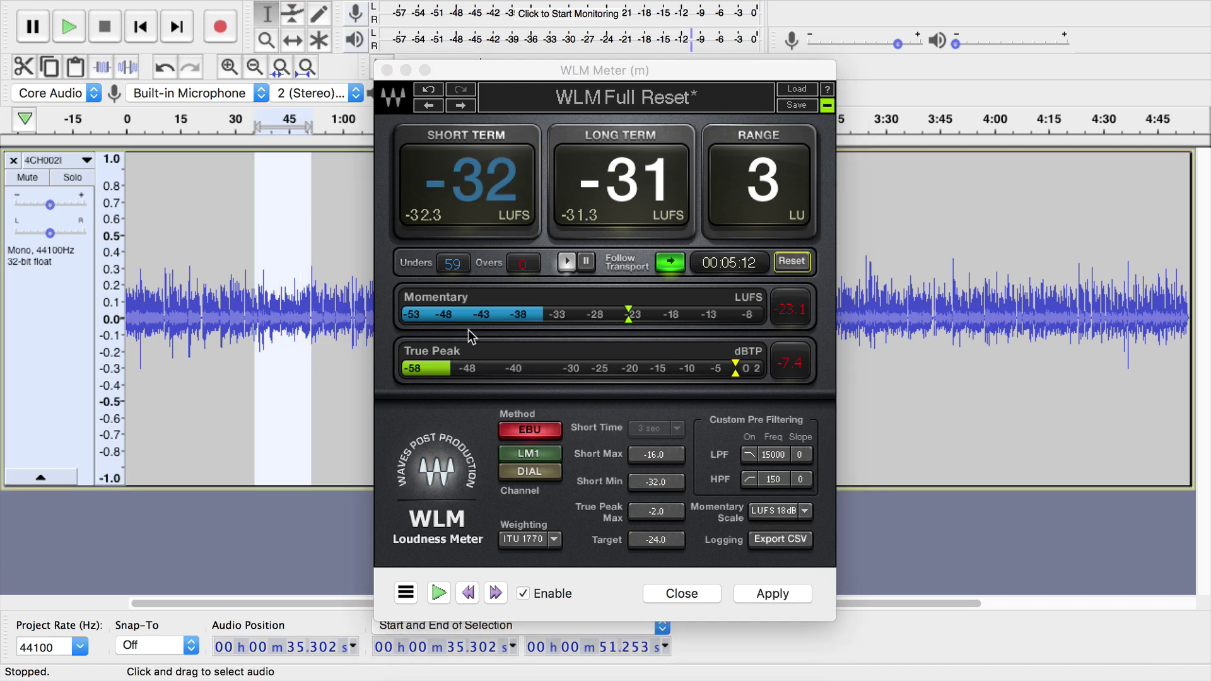
click(300, 340)
key(super+a)
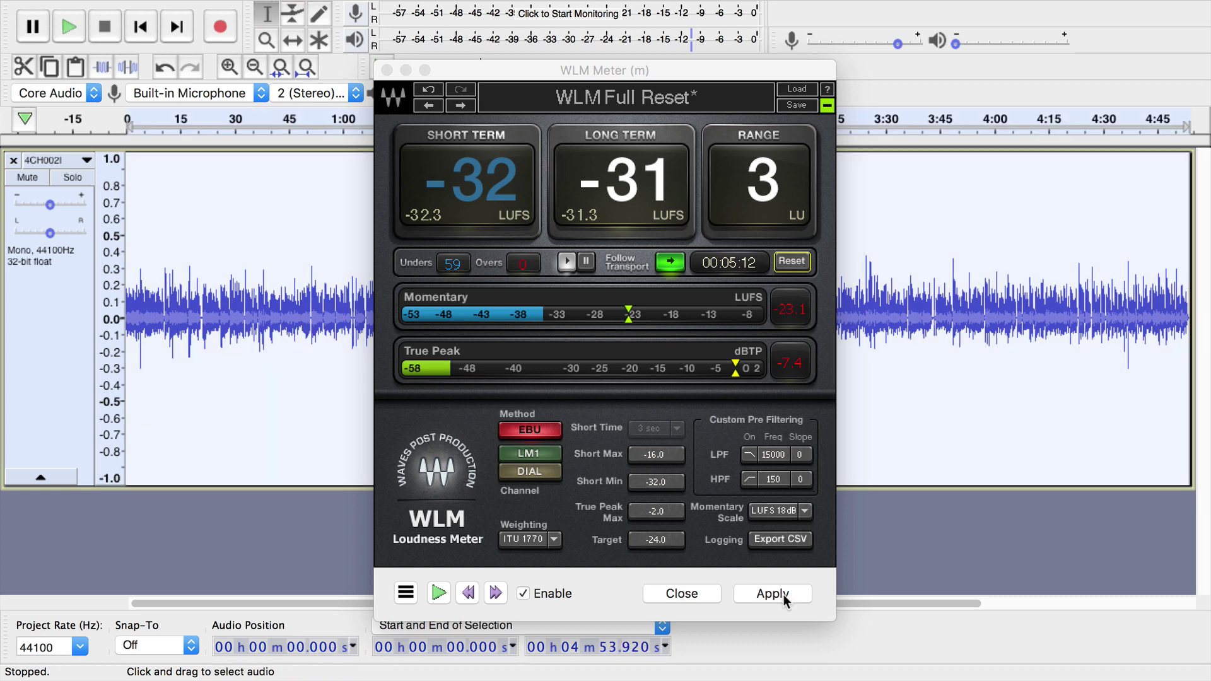
click(783, 598)
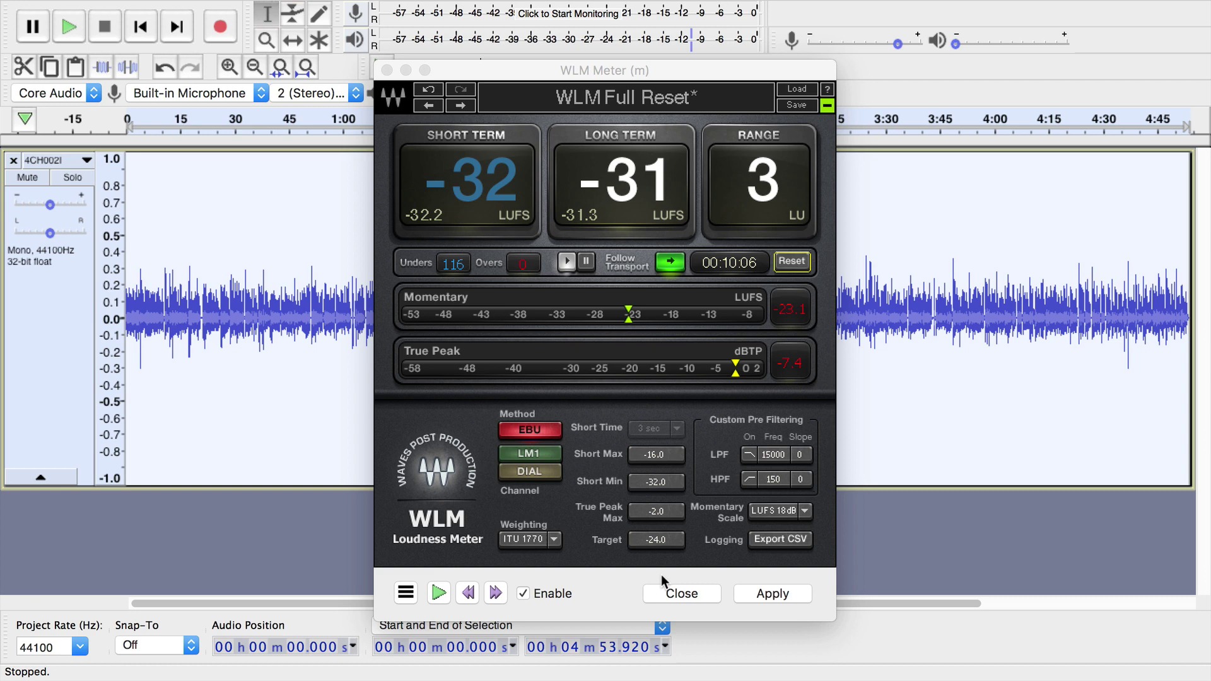
Close the WLM Meter and switch to the mono WLM Plus (m) effect
click(703, 592)
mouse_move(449, 3)
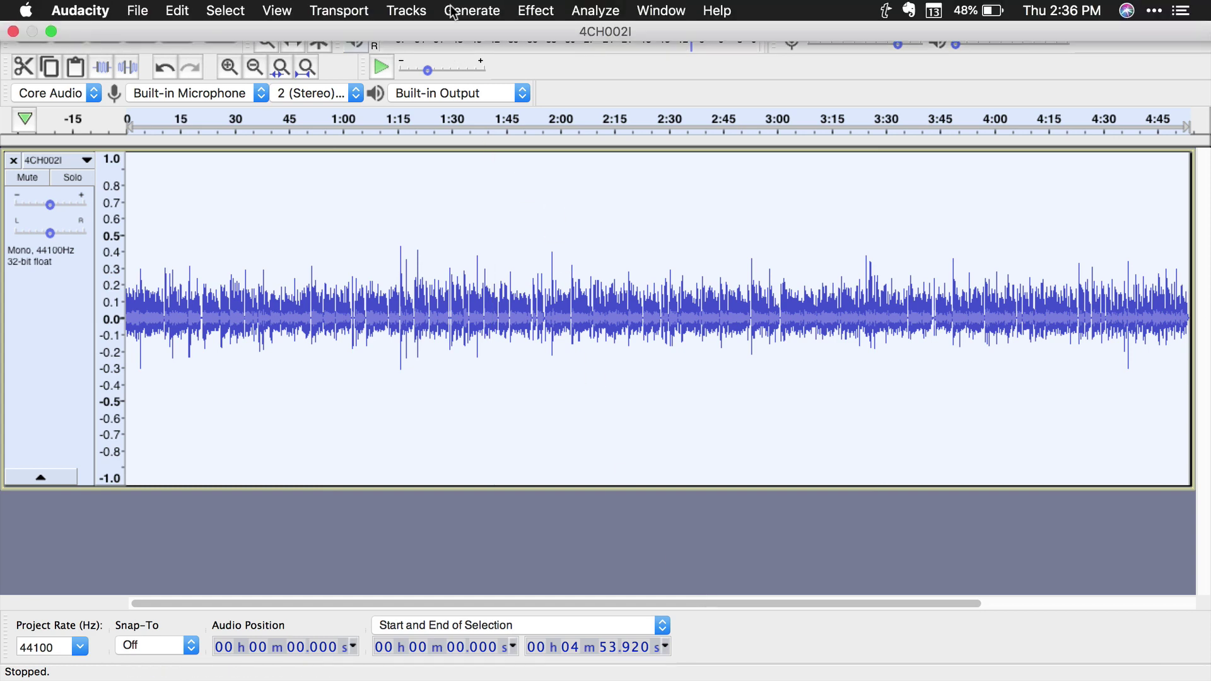
click(537, 9)
scroll(681, 662, down, 10)
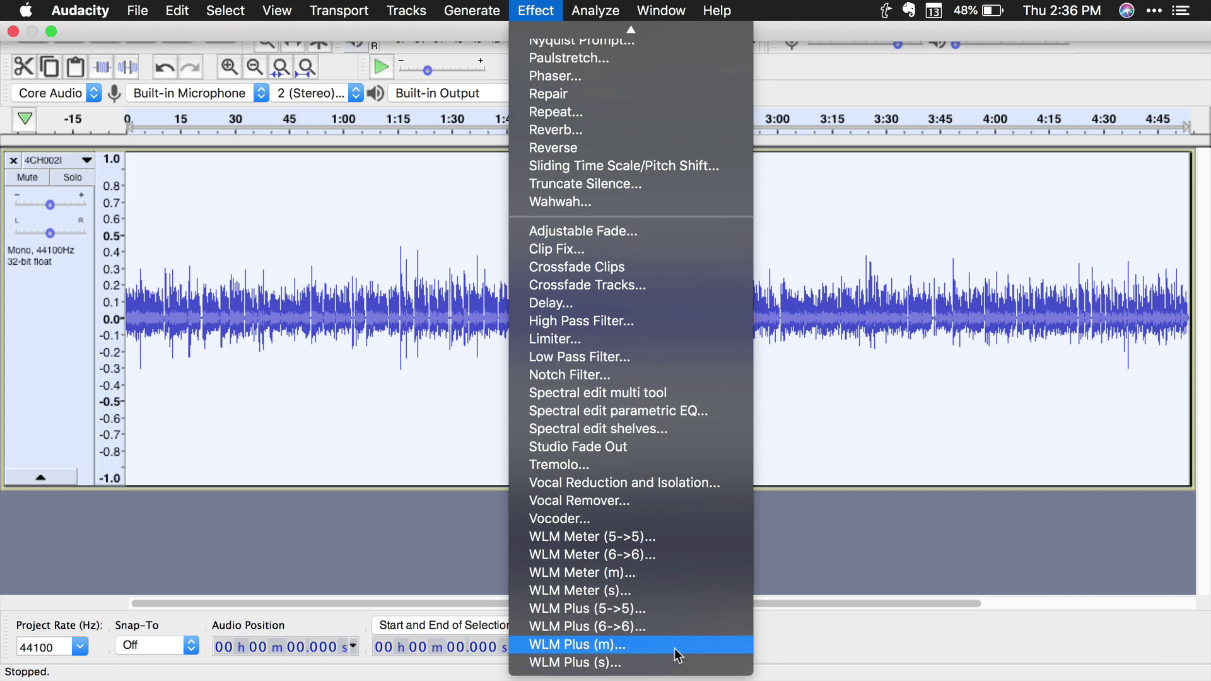
click(676, 645)
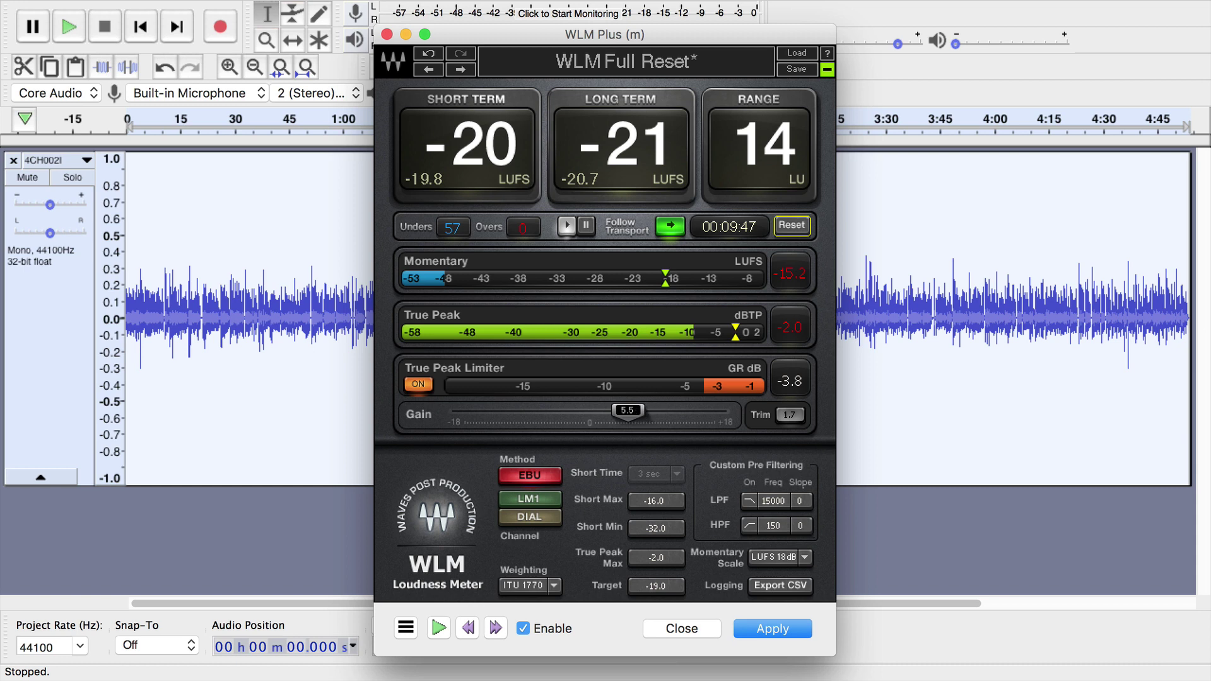
Set WLM Plus gain to 0.0 with the True Peak Limiter off, reset, and measure the track
drag(627, 410, 589, 410)
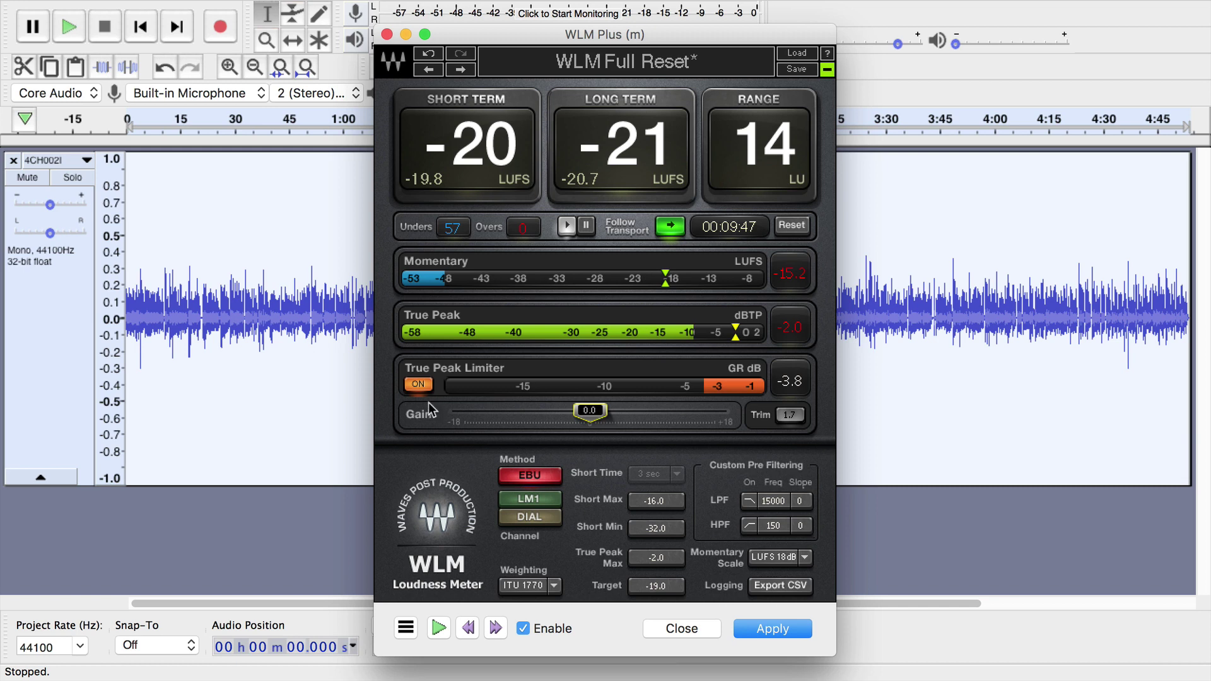
click(418, 384)
click(792, 224)
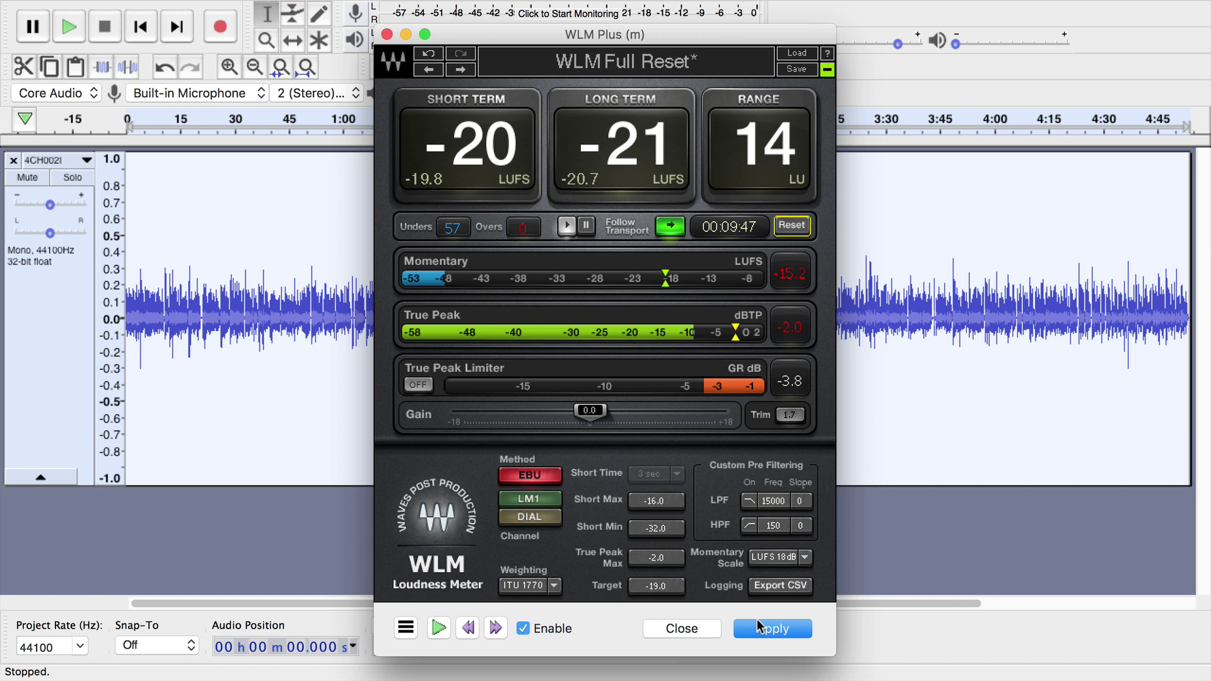
click(786, 631)
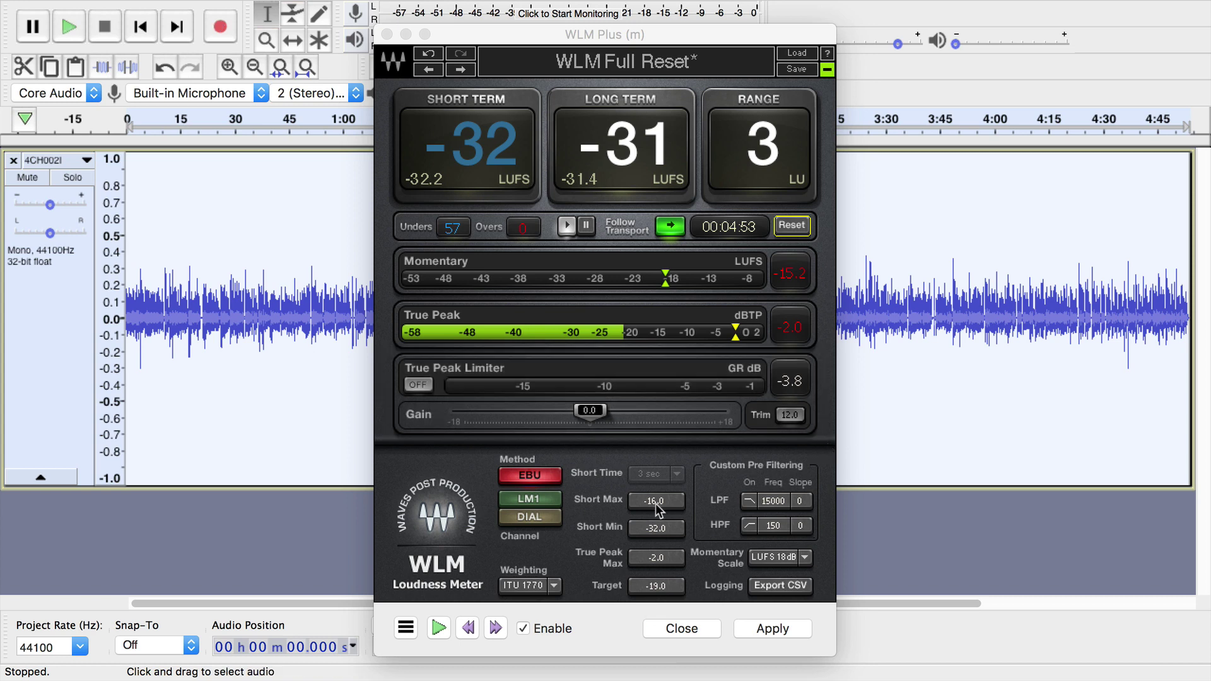
Set the WLM Plus target to -19.0 LUFS and re-measure, yielding a 12.0 dB trim
click(792, 230)
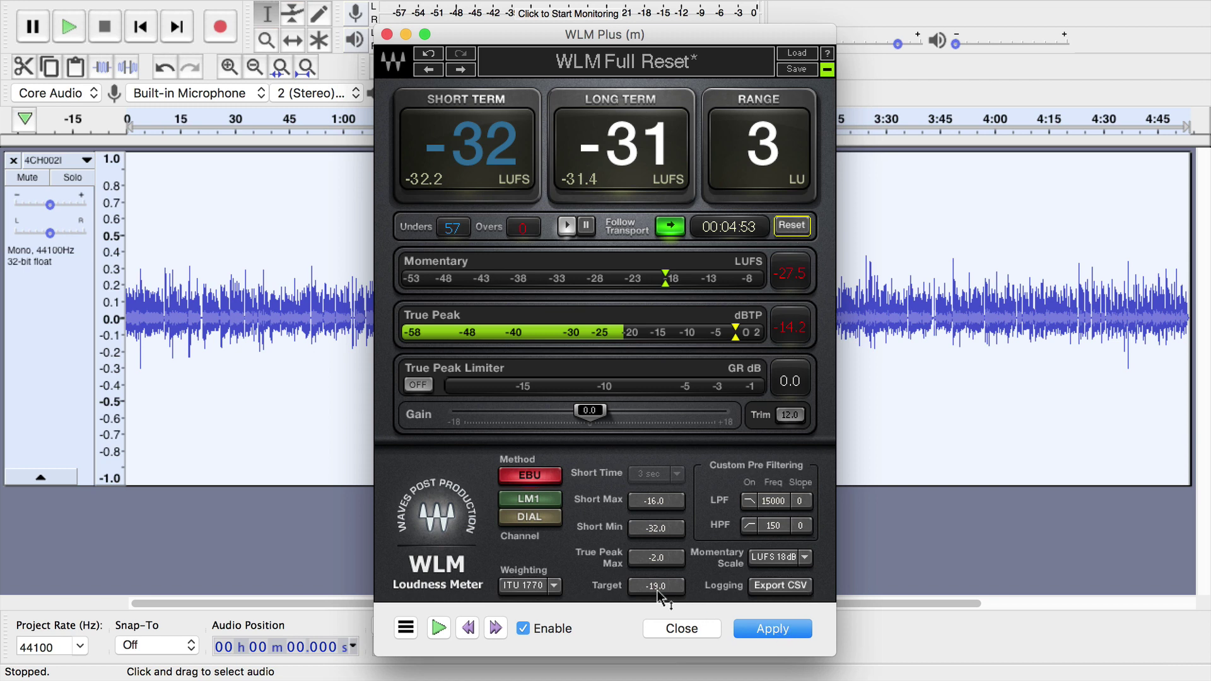
drag(654, 586, 665, 592)
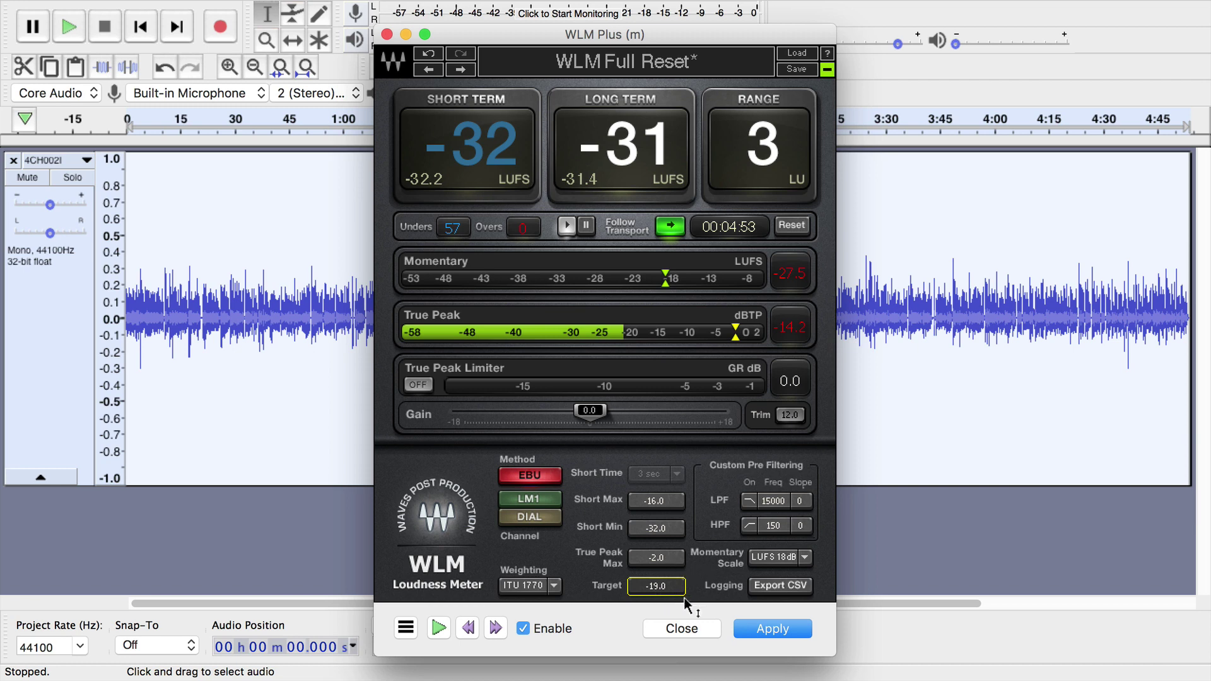
click(770, 628)
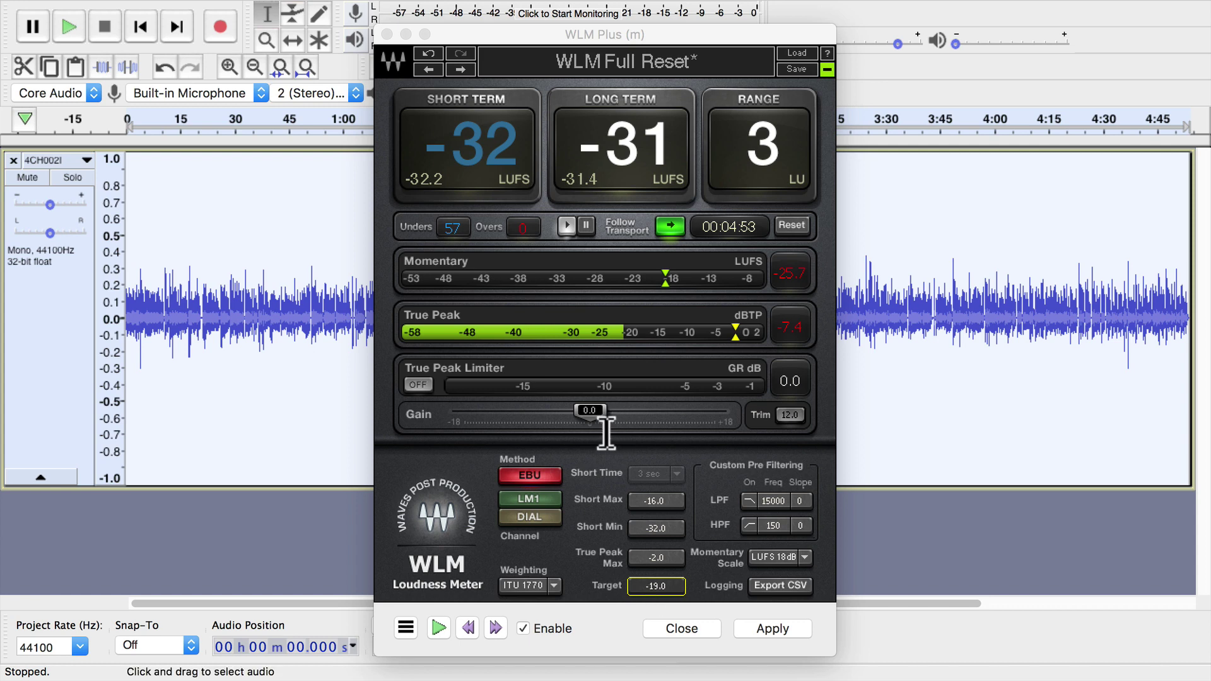
Apply 12.4 dB gain from the Trim suggestion with the True Peak Limiter switched back on
click(768, 422)
click(788, 414)
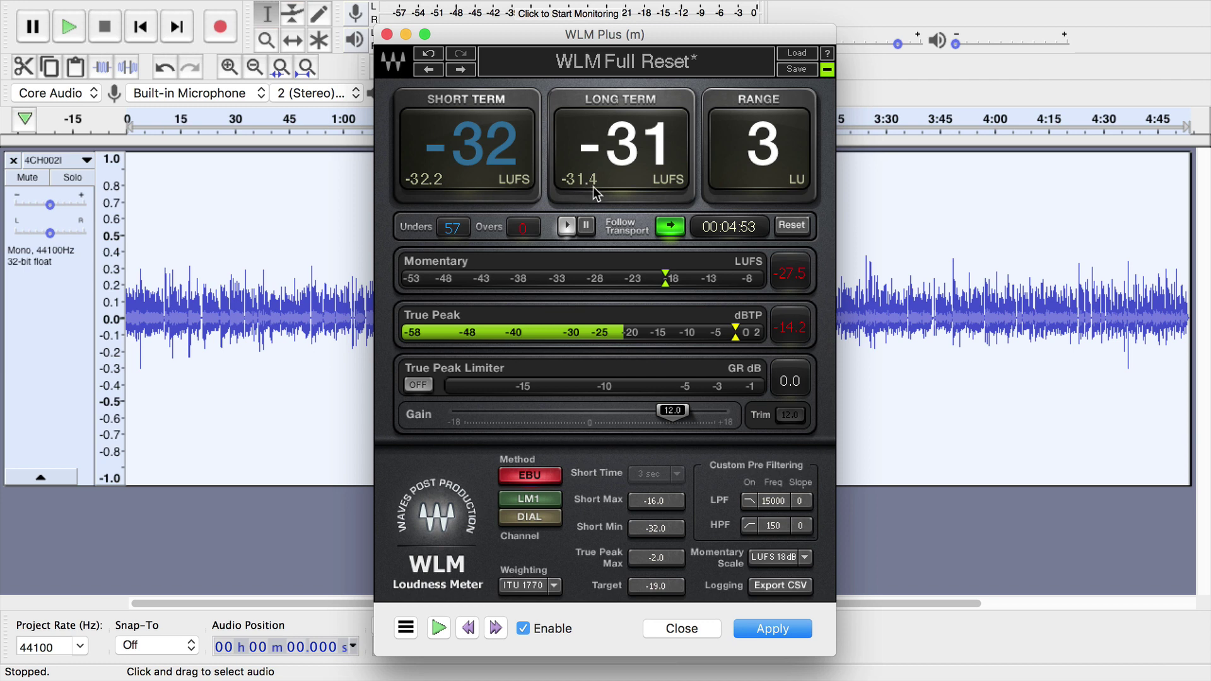
drag(676, 411, 680, 411)
click(418, 385)
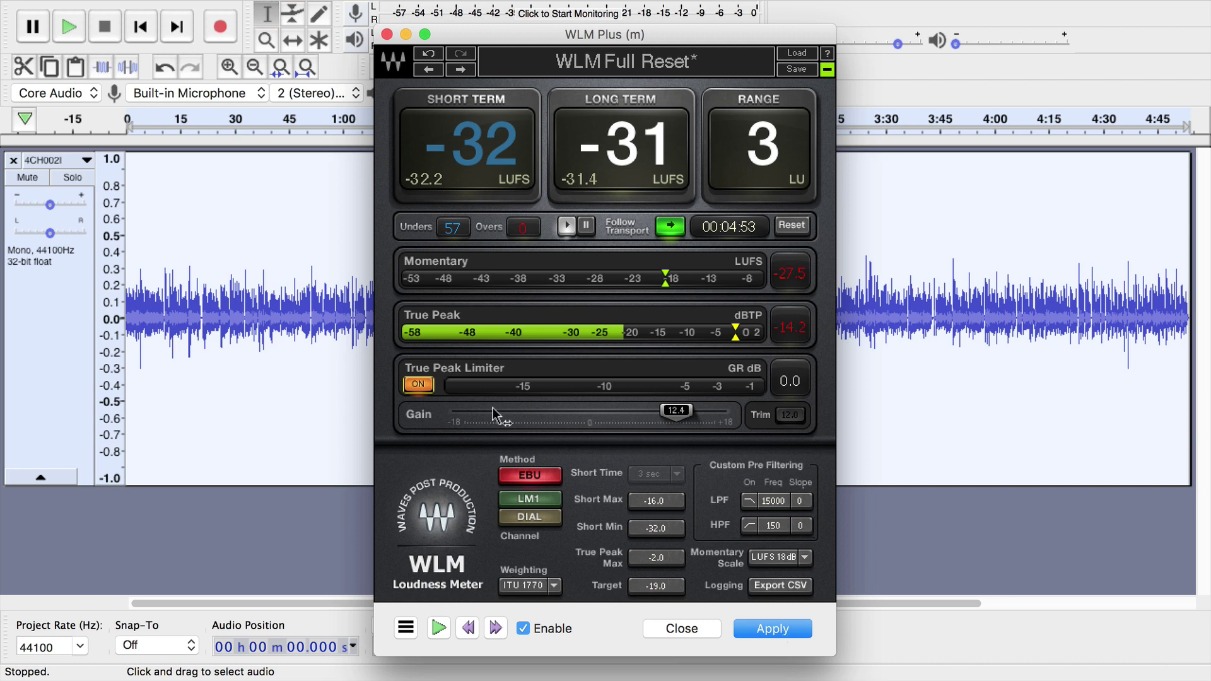
click(796, 632)
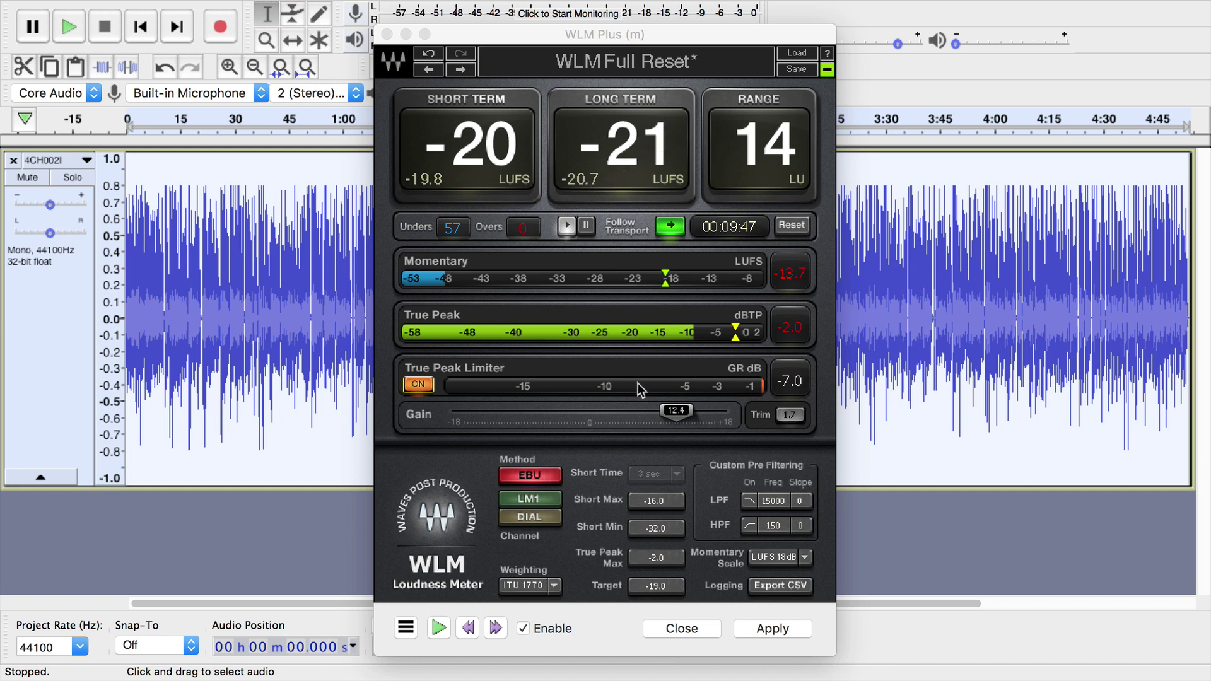
Apply 1.7 dB more gain to reach -18.6 LUFS long-term, then close WLM Plus
drag(683, 416, 601, 413)
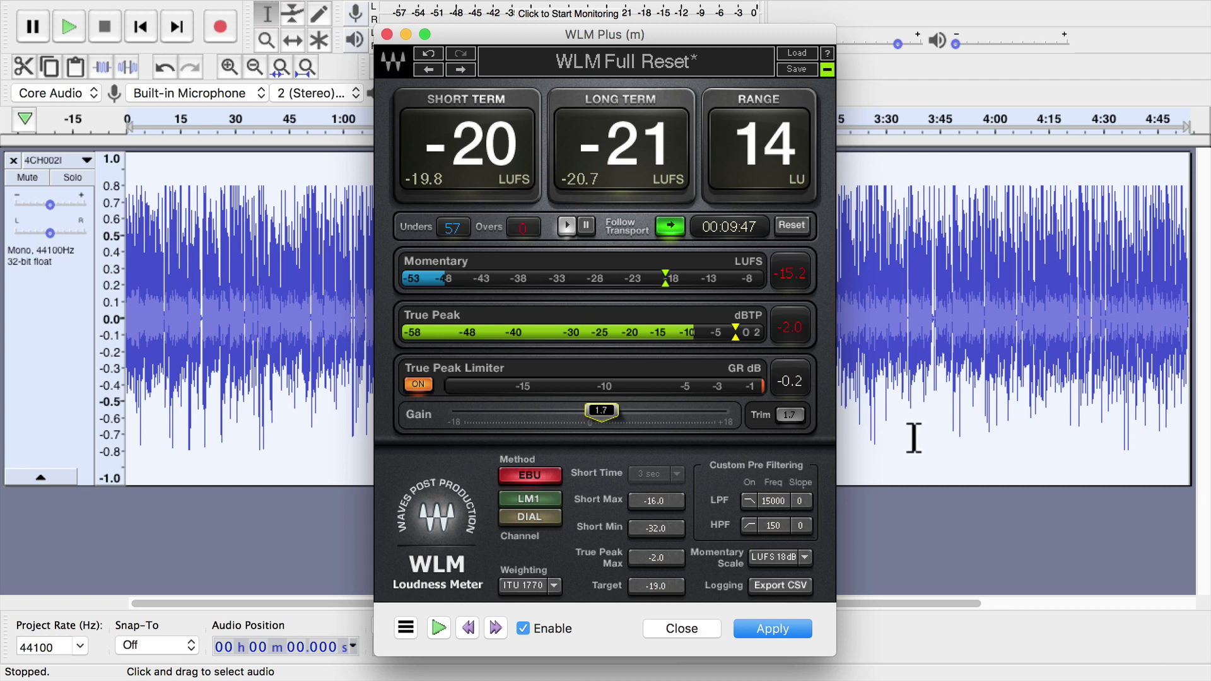
click(798, 415)
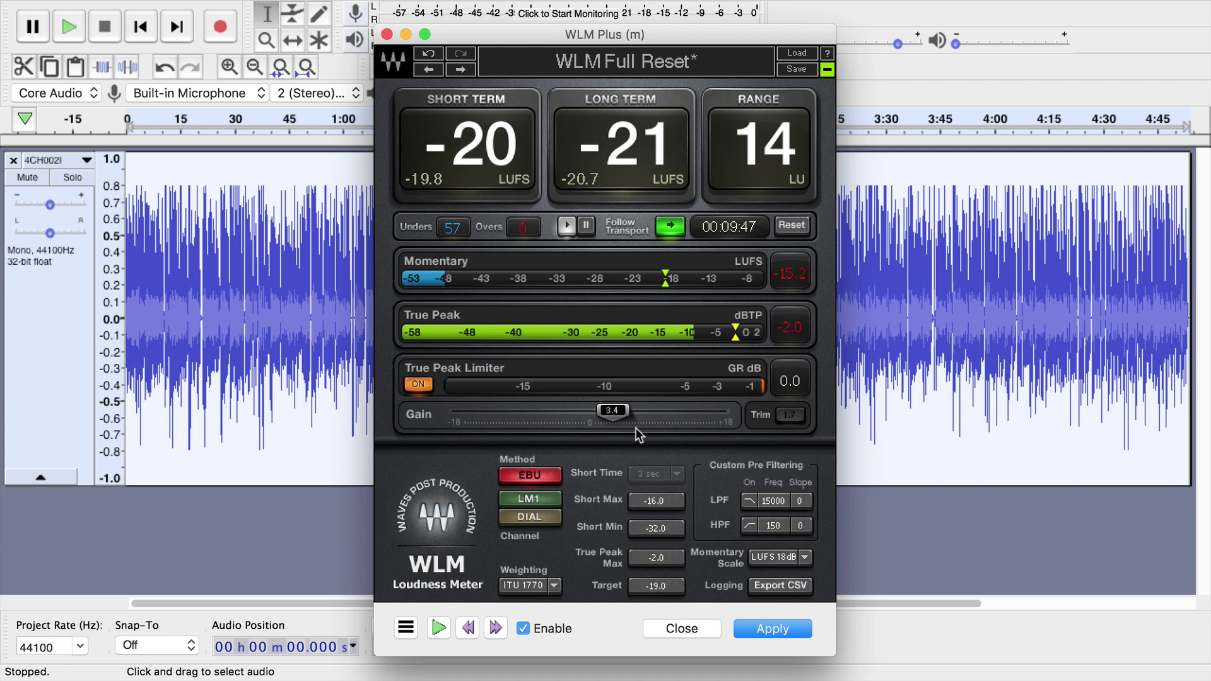
drag(606, 418, 595, 418)
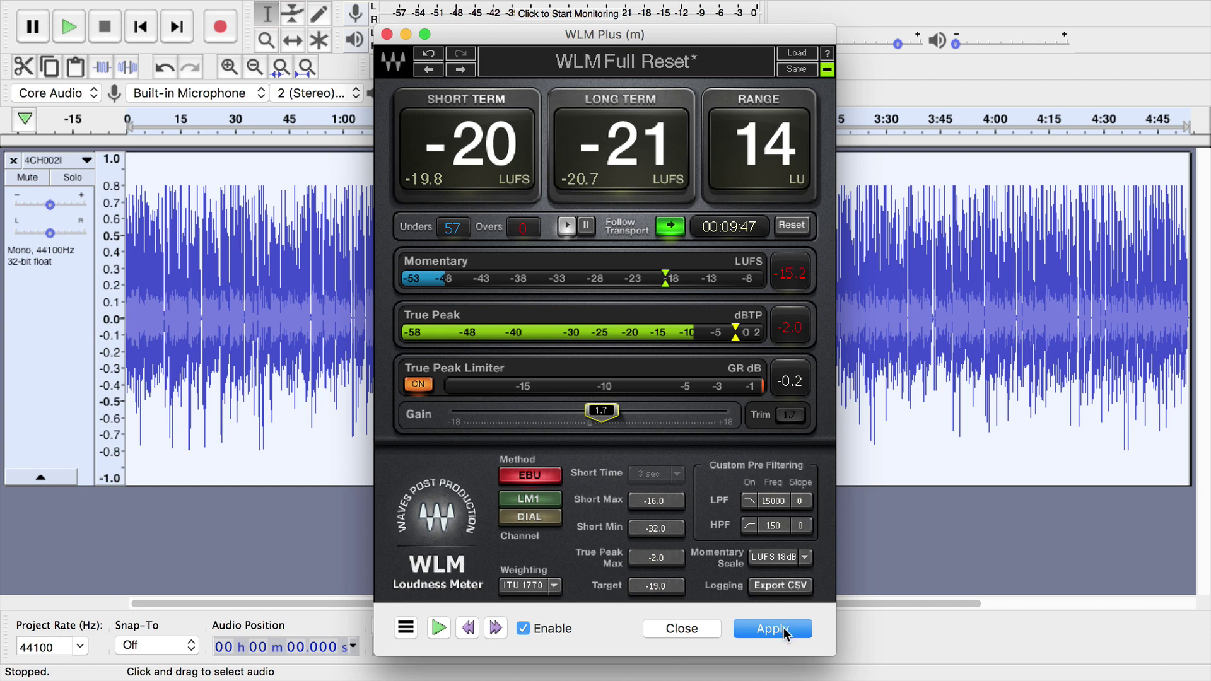
click(782, 628)
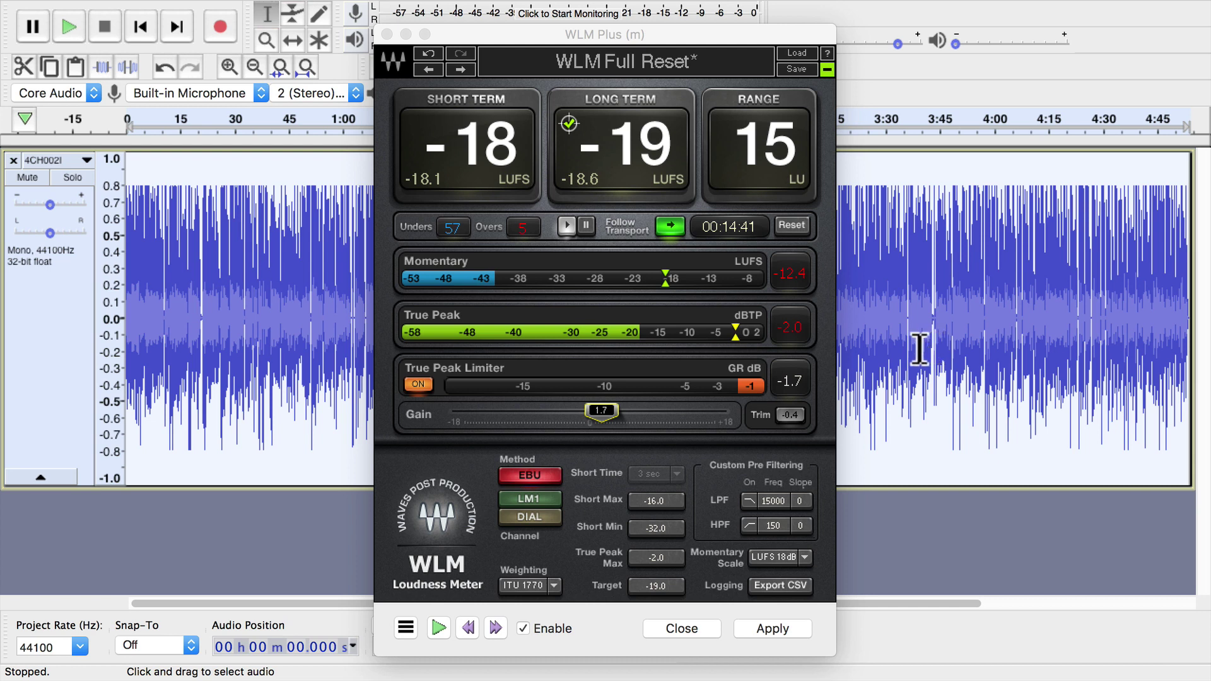
click(706, 629)
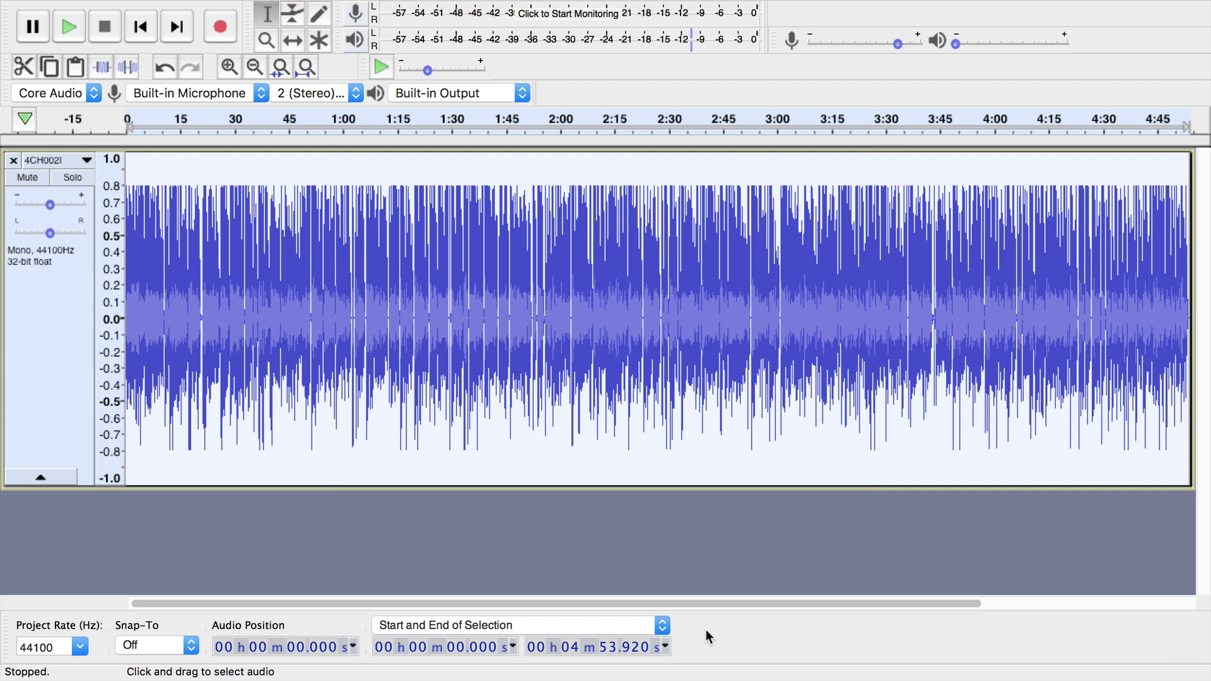
Switch back to the Waves WLM Plus Loudness Meter product page
key(ctrl+Left)
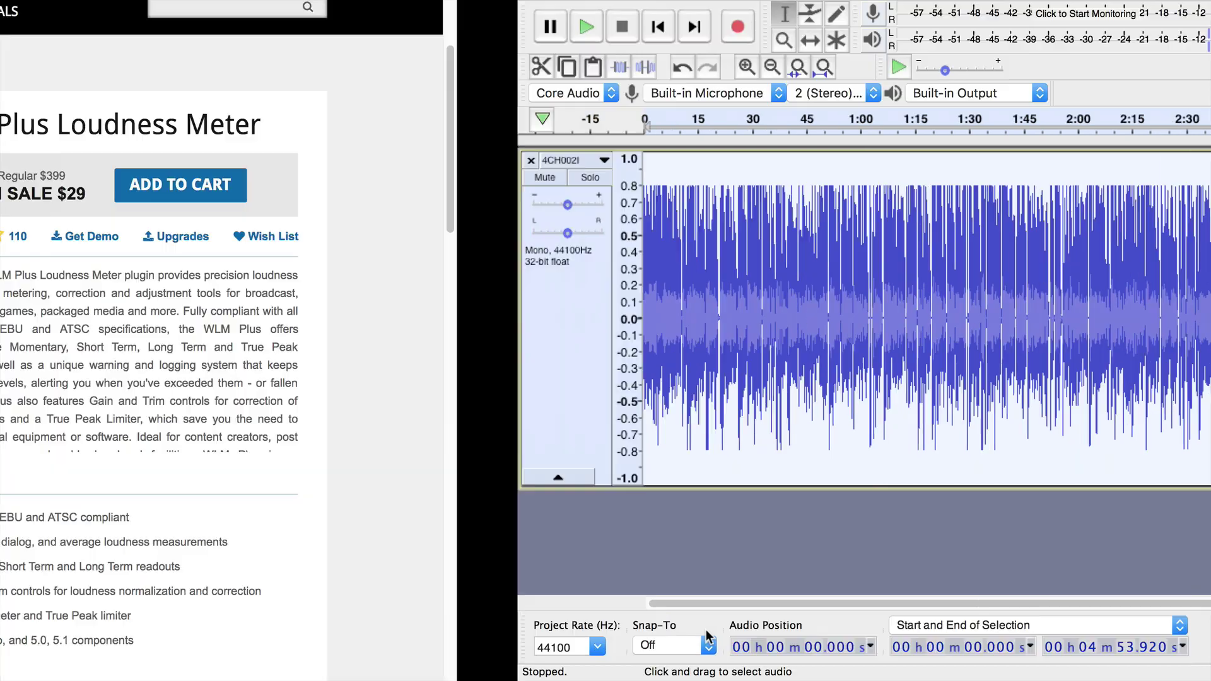